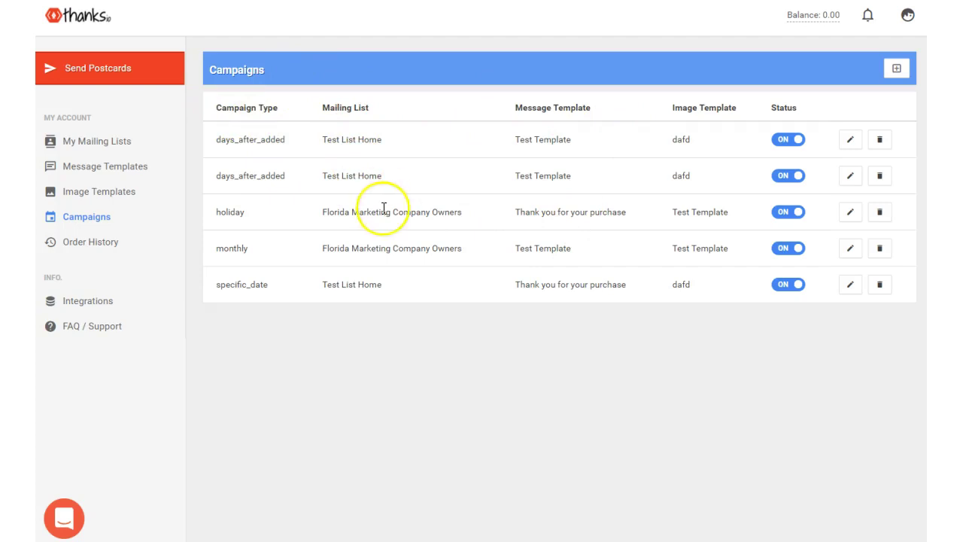
mouse_move(361, 94)
left_mouse_down()
mouse_move(329, 85)
mouse_move(312, 121)
mouse_move(386, 107)
mouse_move(338, 88)
mouse_move(344, 84)
left_mouse_up()
left_click(180, 540)
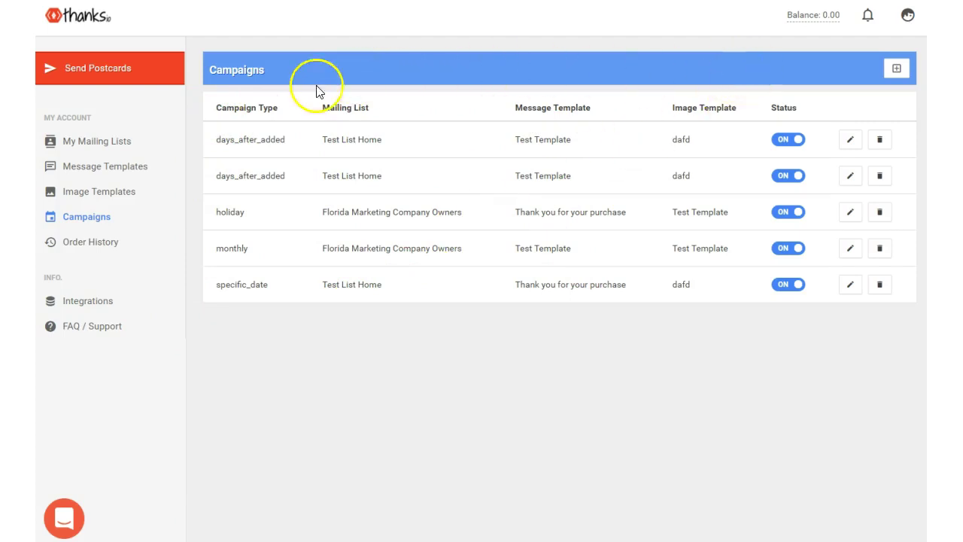
Start a new campaign with mailing list FL Marketing Owners Demo, message template Thank you for your purchase, and image template Demo.
left_click(894, 73)
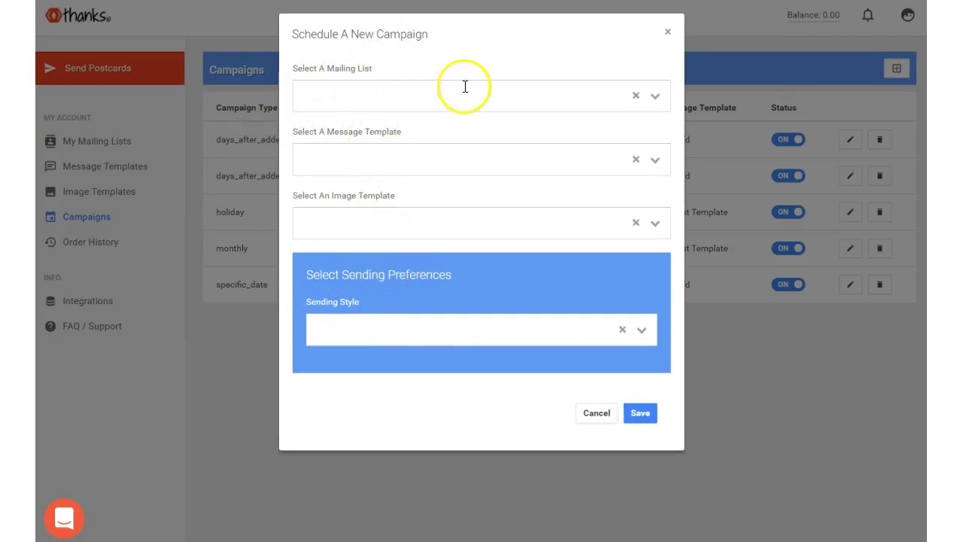
left_click(573, 92)
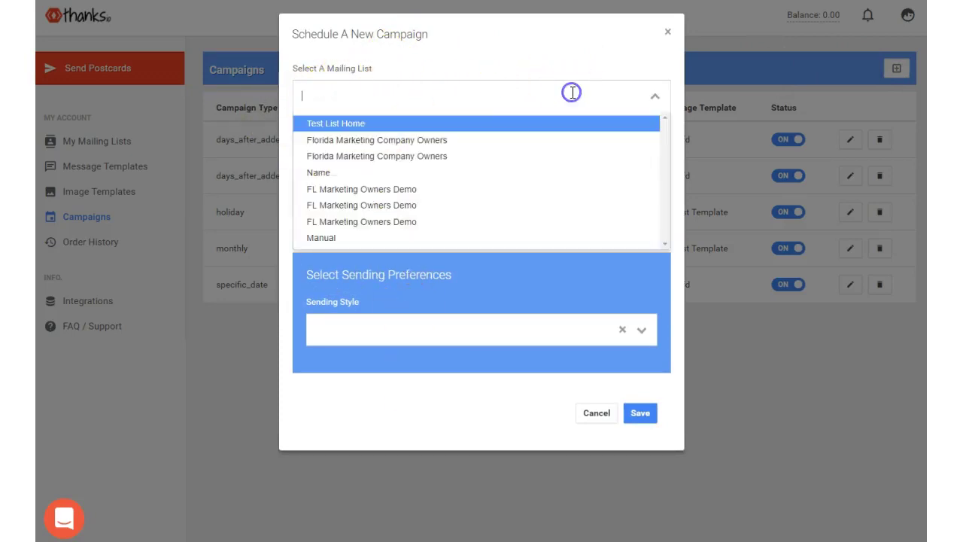
left_click(394, 190)
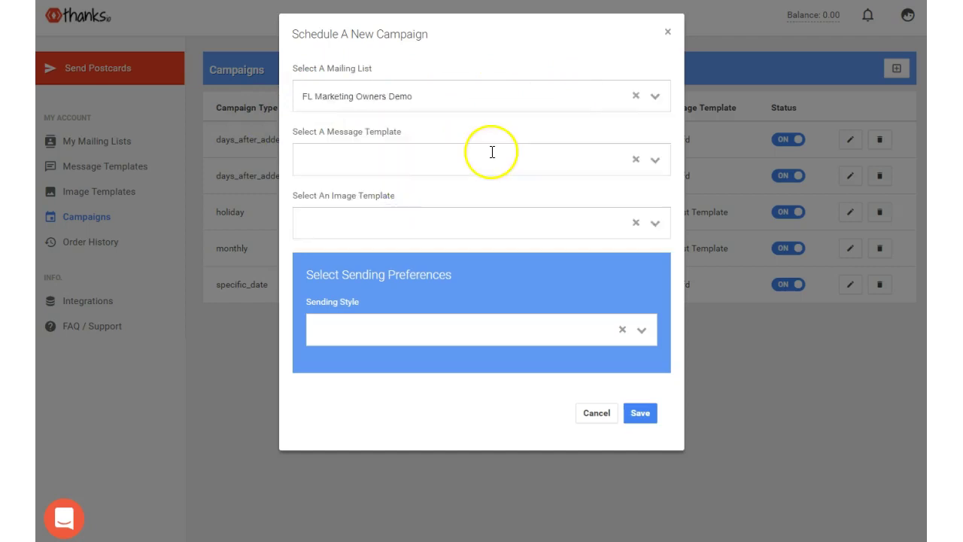
left_click(562, 174)
left_click(443, 205)
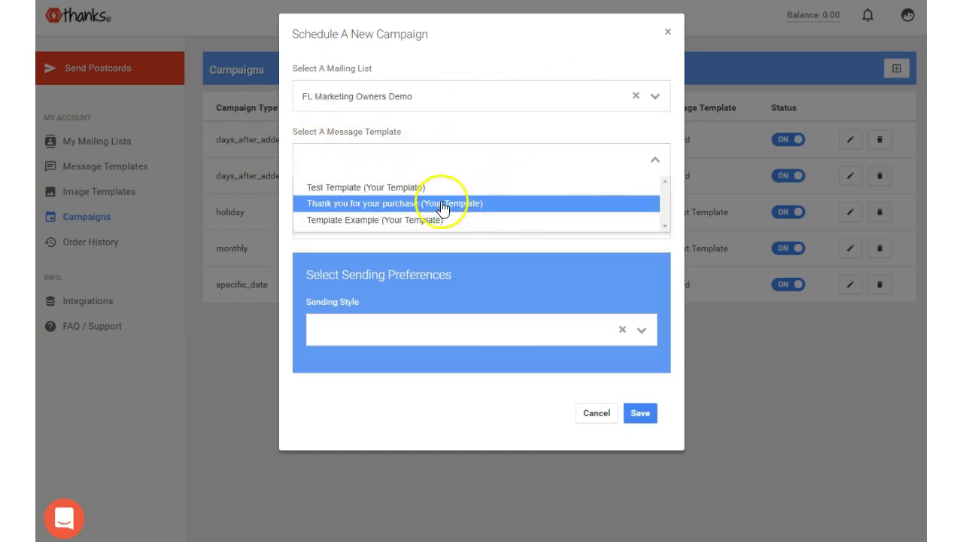
left_click(403, 211)
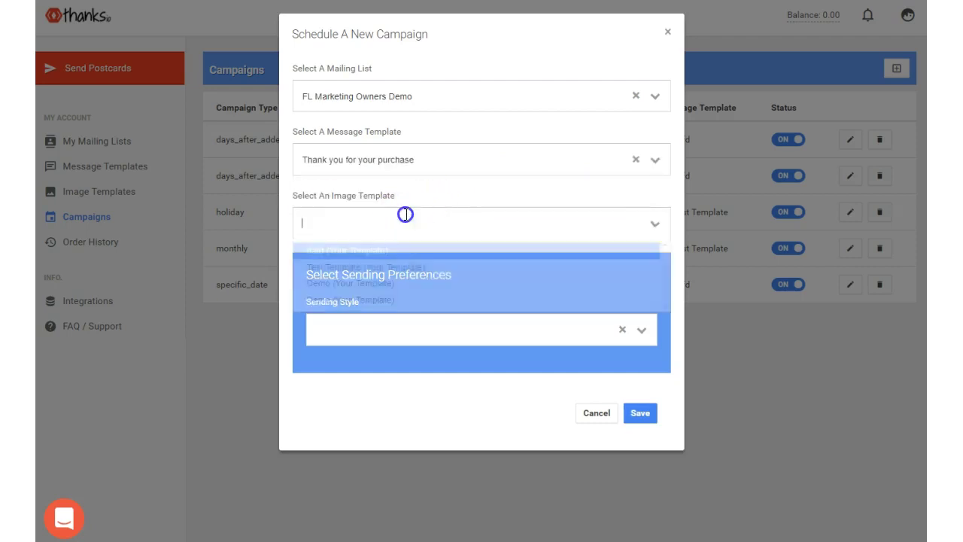
left_click(389, 285)
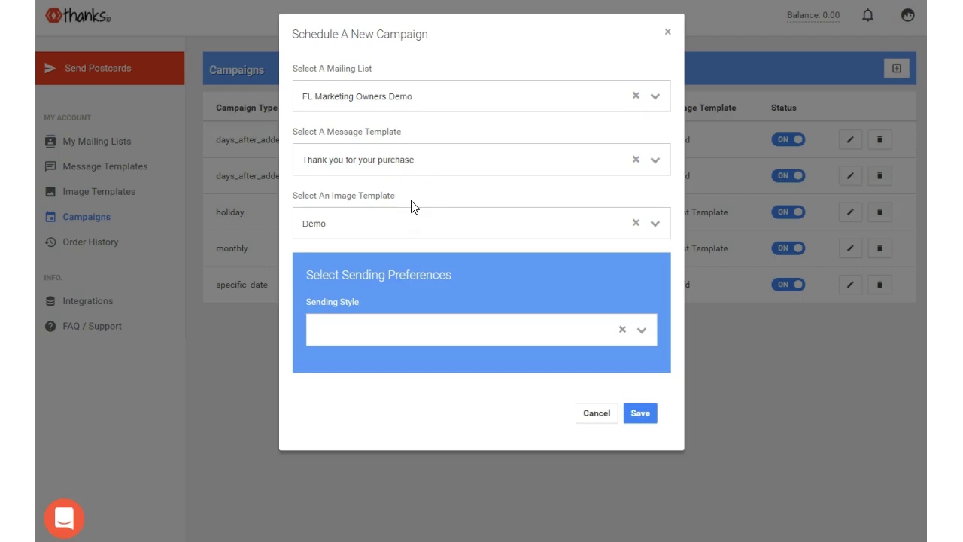
left_click(107, 190)
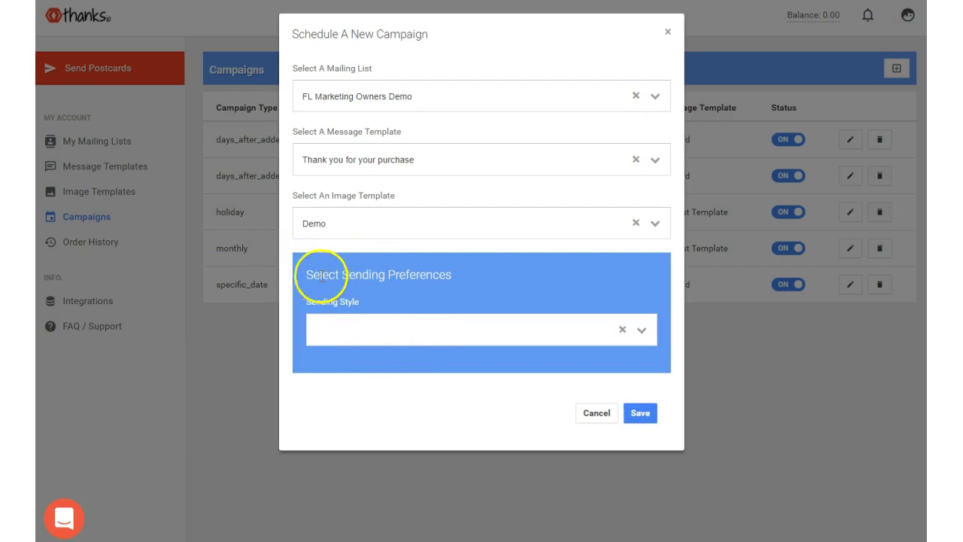
left_click_drag(307, 275, 456, 276)
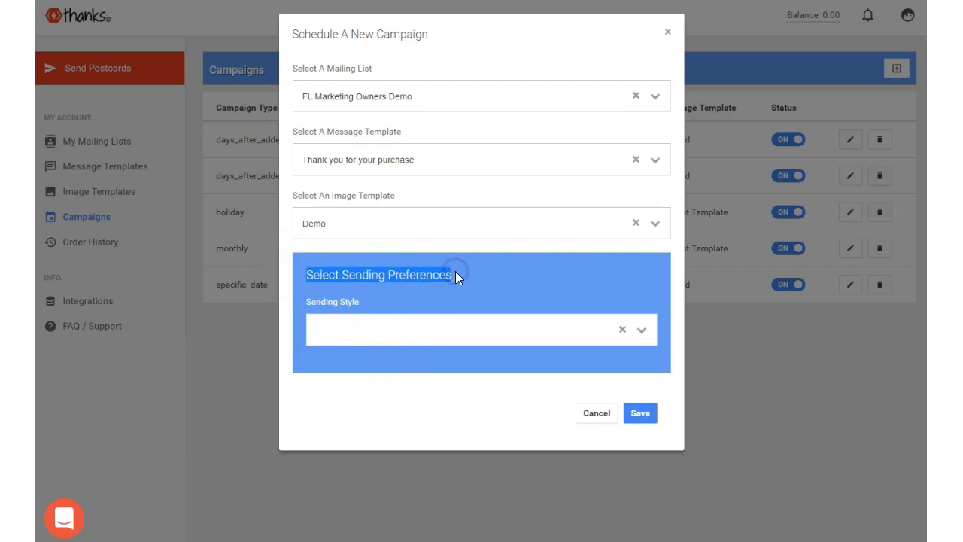
Set the campaign's sending style to Monthly with a start date of 09 Aug 2018.
left_click(460, 327)
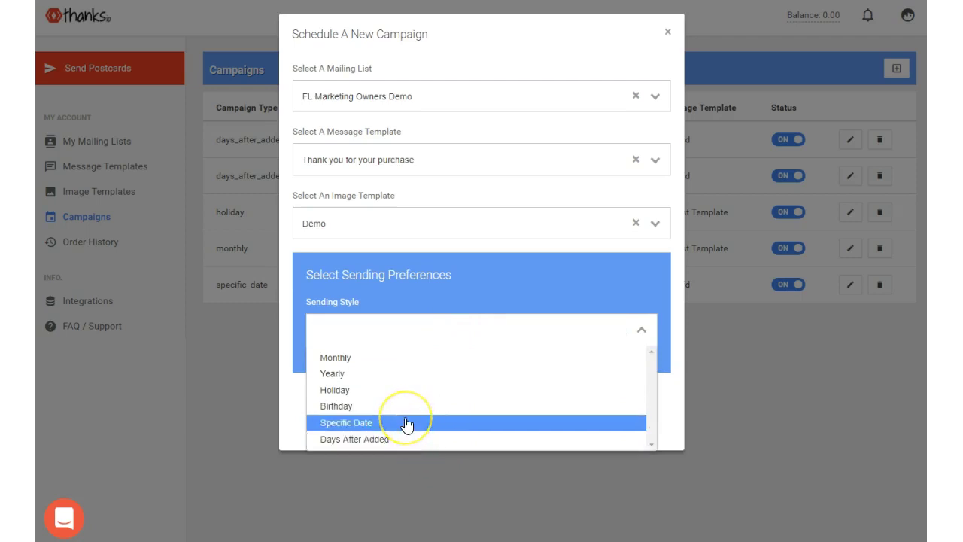
left_click(336, 358)
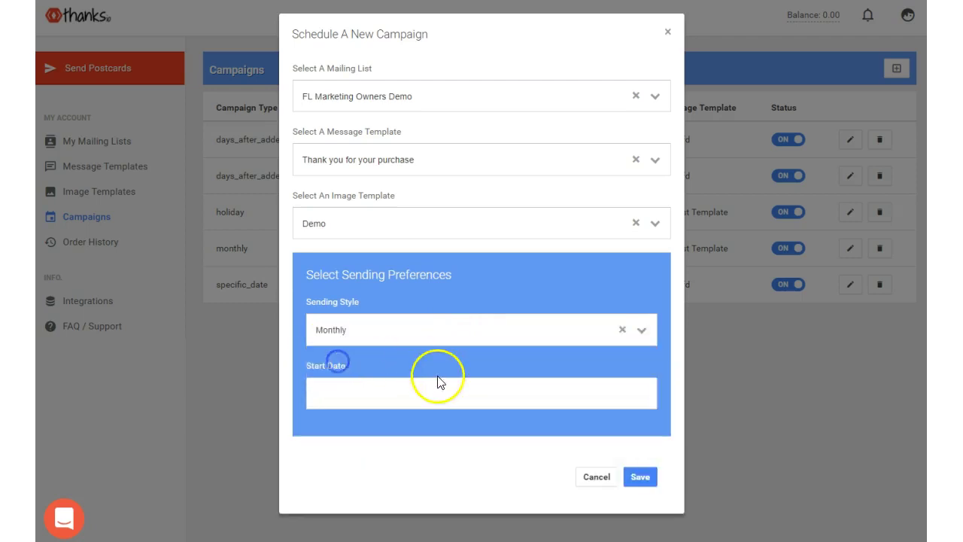
left_click(395, 389)
scroll(401, 431, "down", 1)
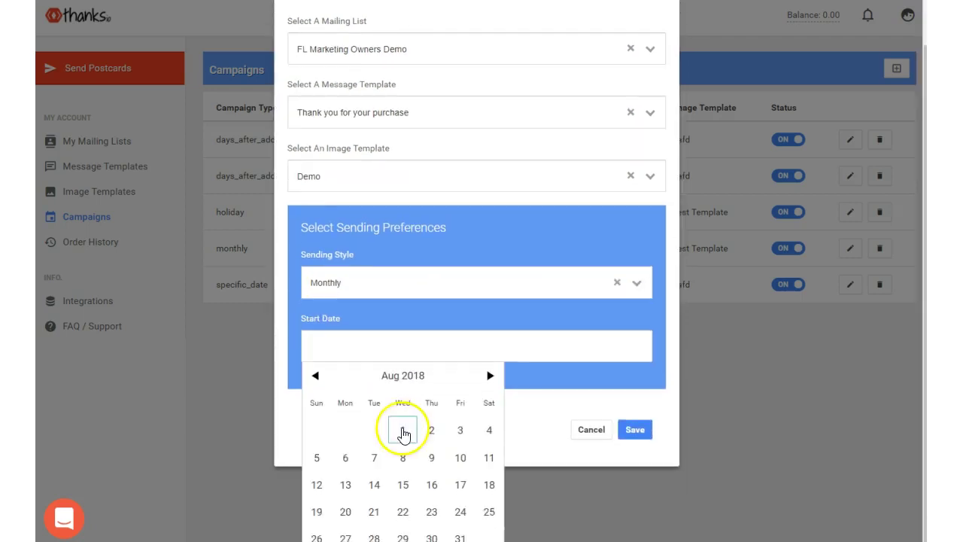
left_click(431, 466)
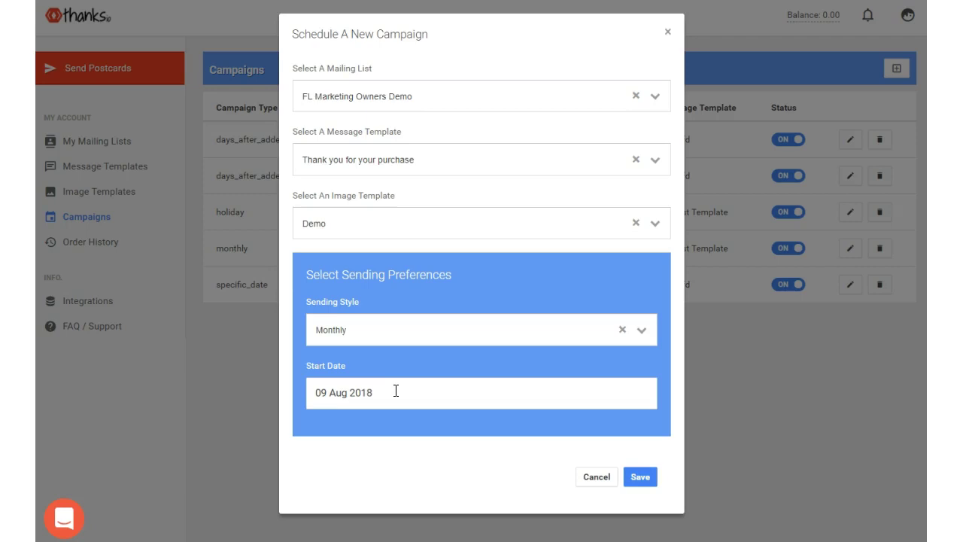
Change the sending style to Yearly and open the calendar for its start date.
left_click(354, 331)
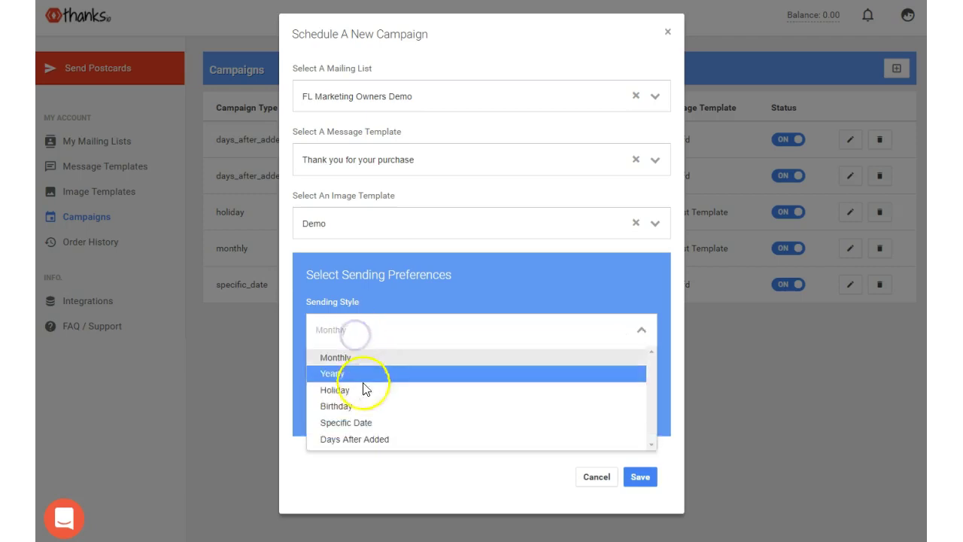
left_click(333, 374)
left_click(376, 399)
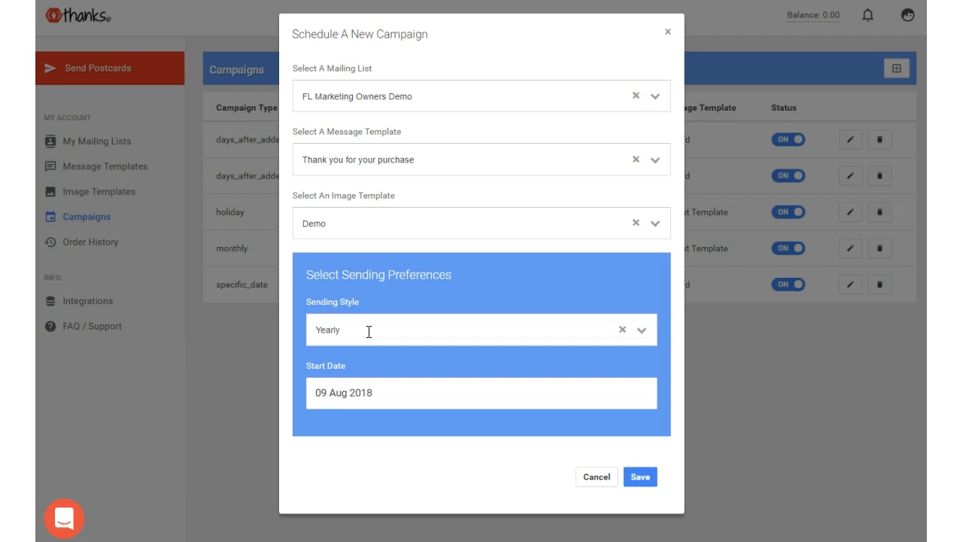
left_click(370, 395)
scroll(398, 403, "down", 1)
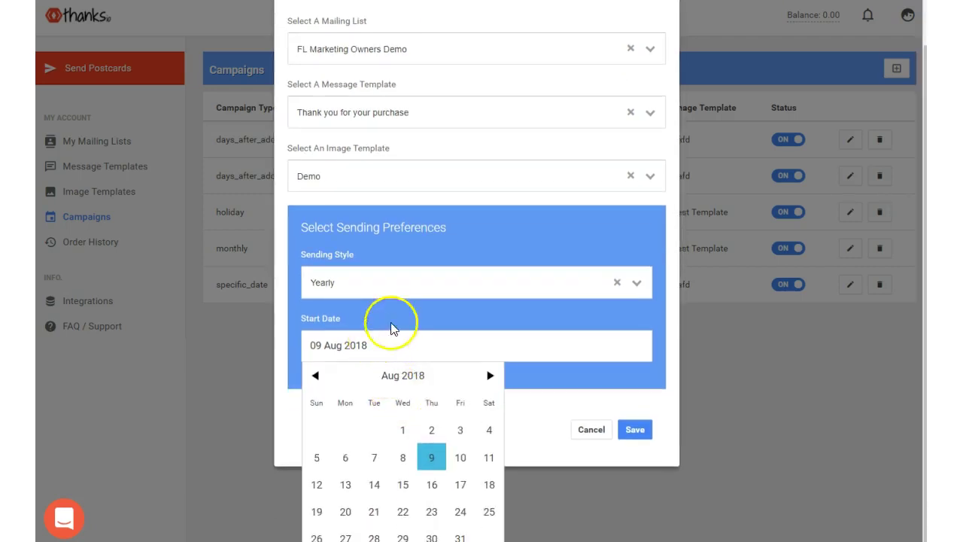
Change the sending style to Holiday and choose Halloween as the holiday.
left_click(430, 280)
left_click(379, 337)
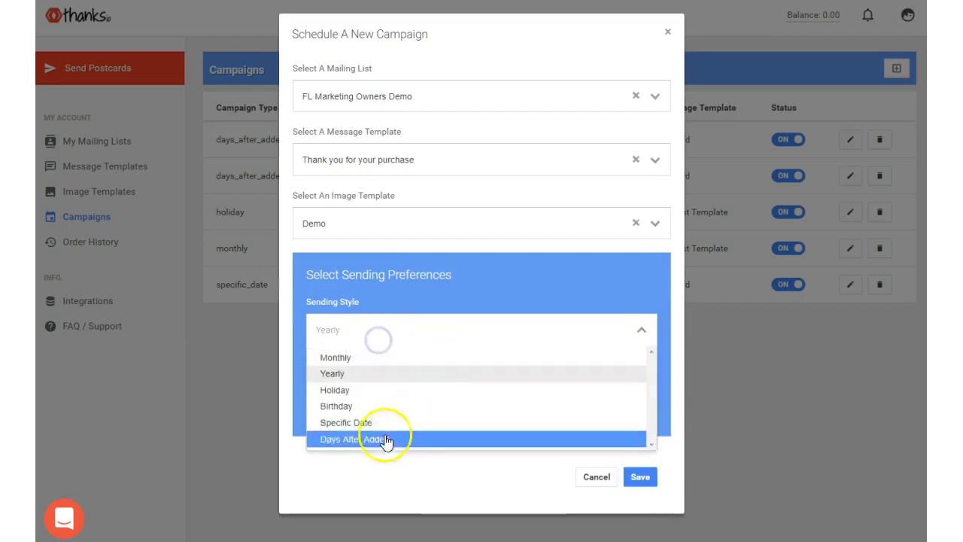
left_click(343, 389)
left_click(393, 392)
scroll(422, 338, "down", 1)
scroll(415, 418, "down", 5)
scroll(413, 420, "down", 5)
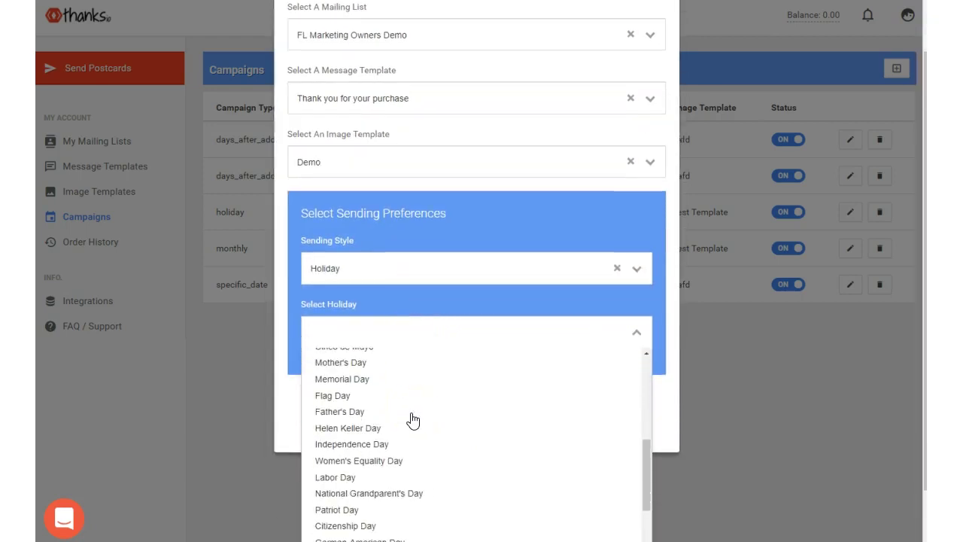
scroll(410, 419, "down", 3)
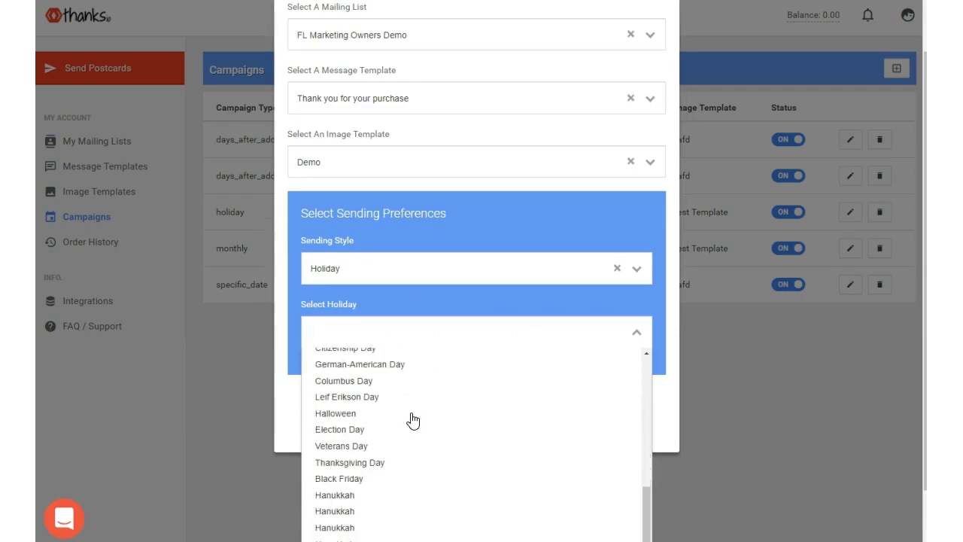
left_click(346, 409)
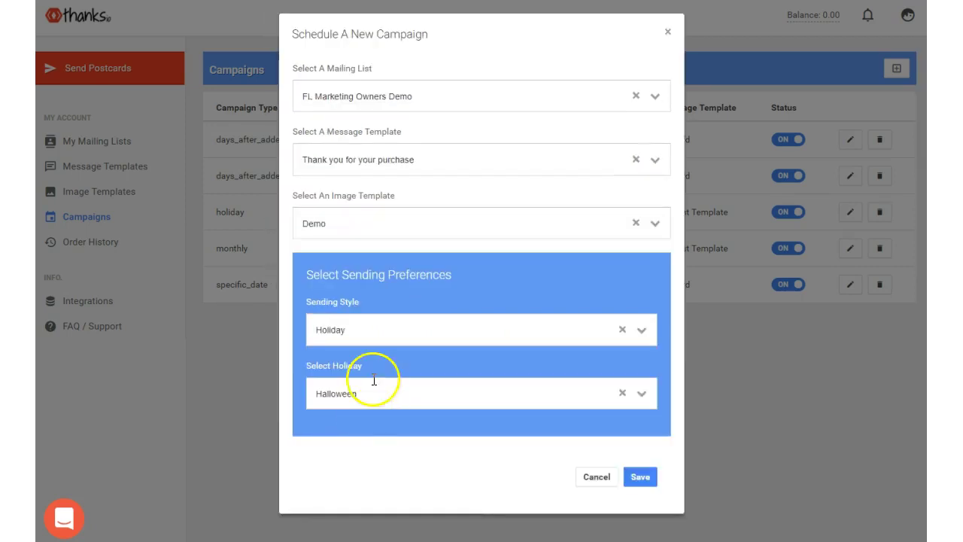
left_click(426, 401)
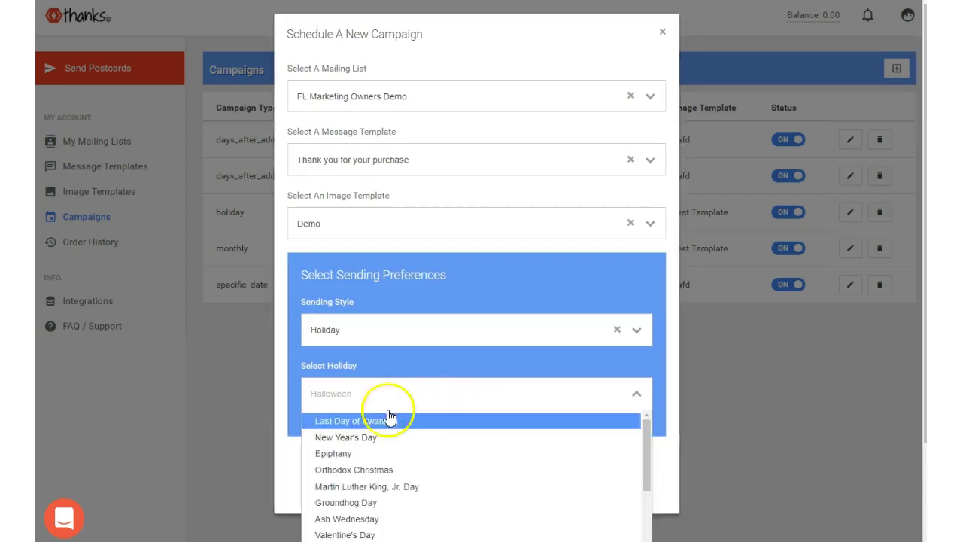
Try the Birthday sending style, followed by Specific Date, and open the calendar for its start date.
left_click(365, 333)
left_click(340, 404)
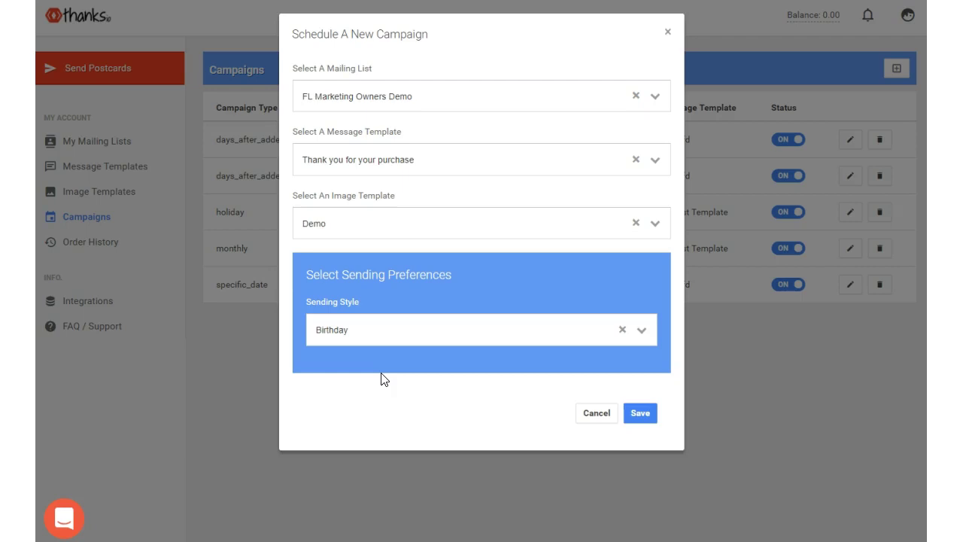
left_click(406, 325)
left_click(385, 423)
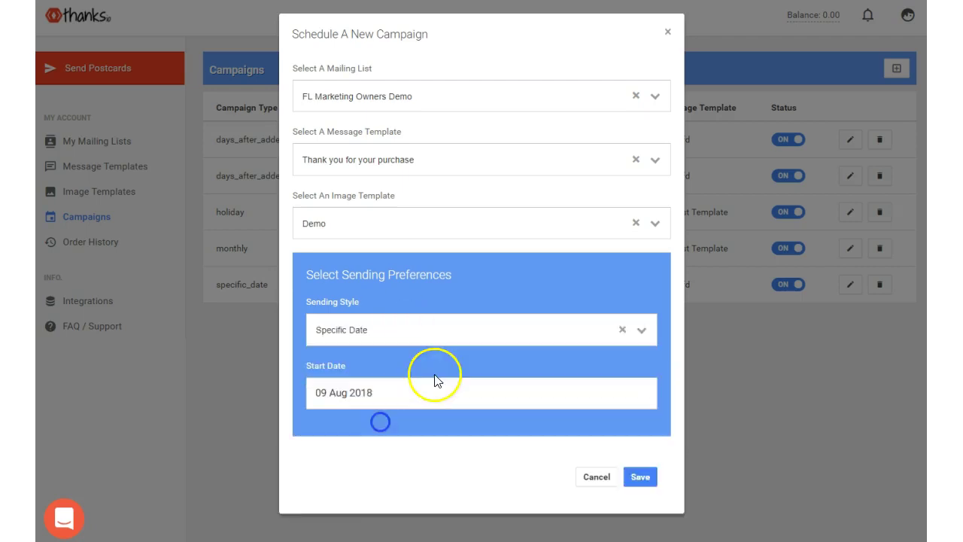
left_click(413, 399)
scroll(423, 457, "down", 2)
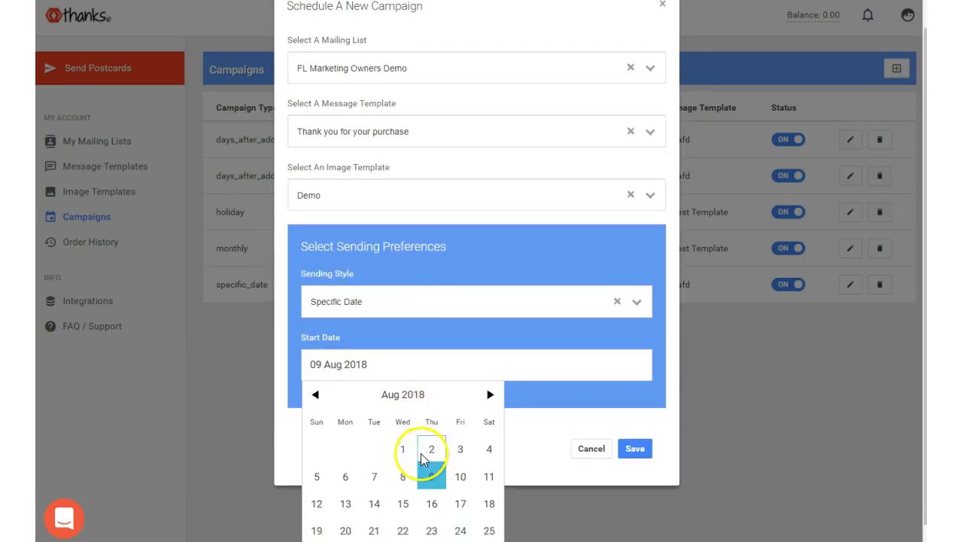
left_click(388, 312)
left_click(364, 405)
scroll(365, 361, "down", 1)
Set the sending style to Days After Added with total days of 1, and save the campaign.
left_click(344, 274)
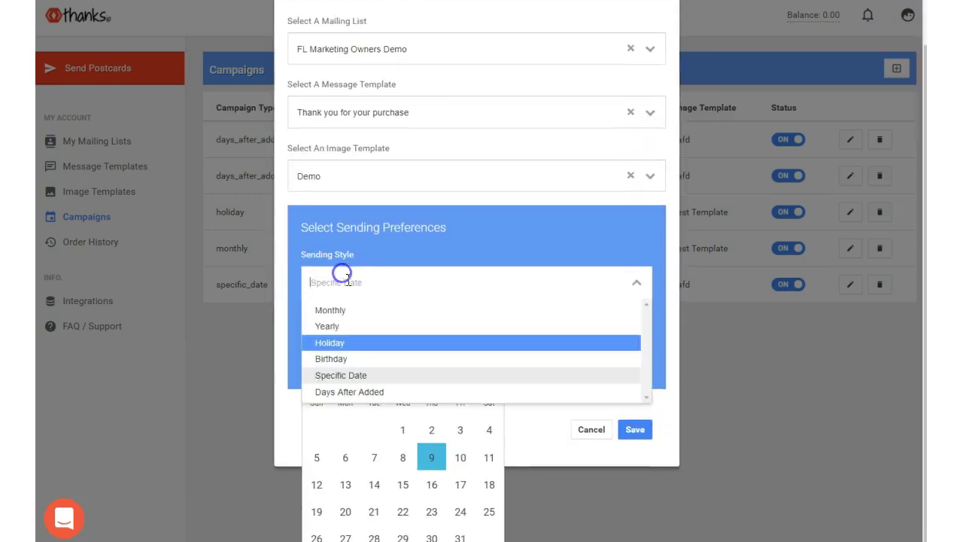
left_click(372, 391)
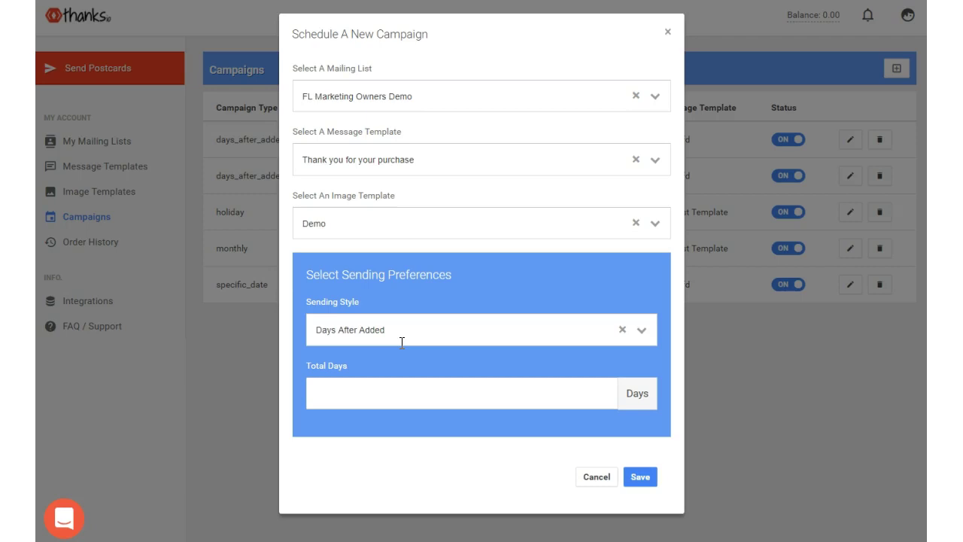
left_click(320, 391)
type("1")
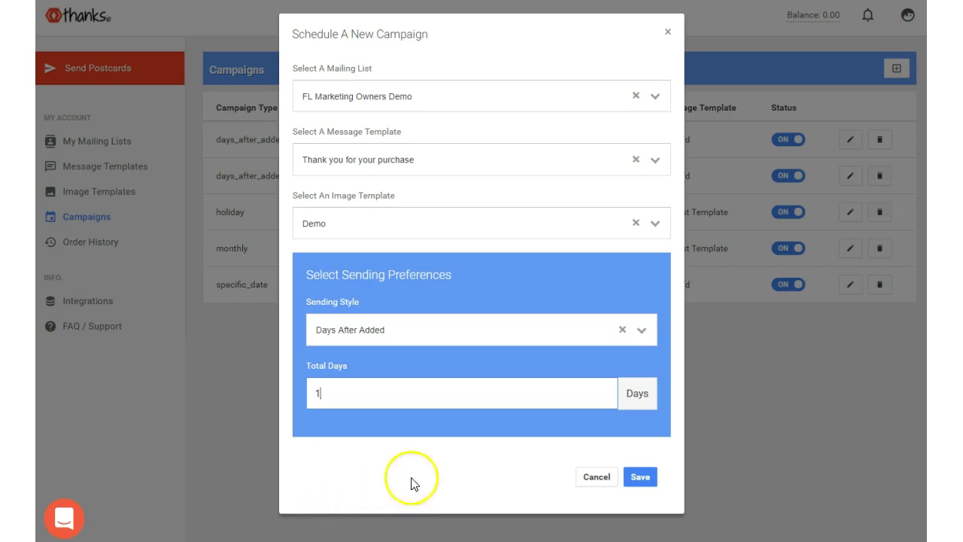
left_click(639, 479)
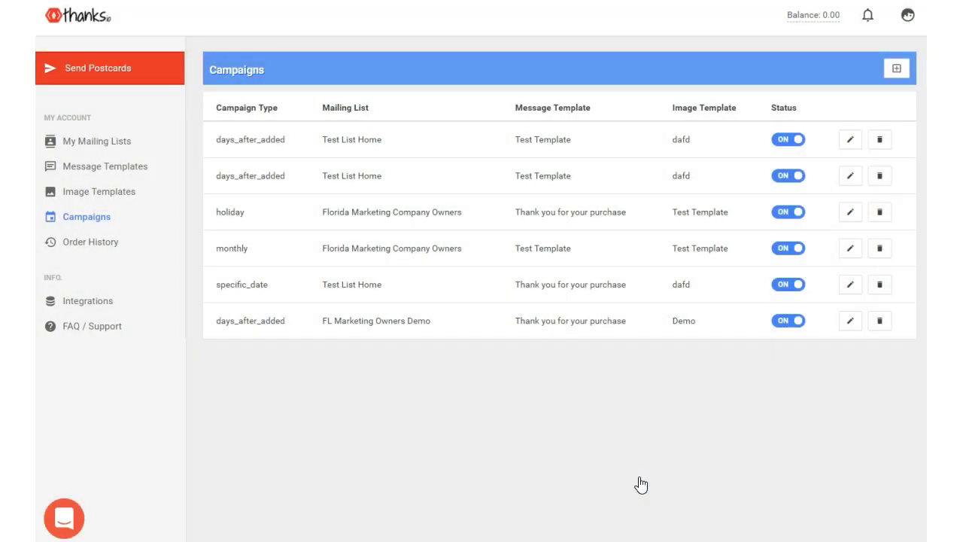
left_click(571, 161)
left_click(335, 107)
mouse_move(216, 442)
left_mouse_down()
mouse_move(92, 498)
mouse_move(88, 484)
mouse_move(136, 505)
left_mouse_up()
mouse_move(78, 275)
left_mouse_down()
mouse_move(64, 316)
mouse_move(142, 296)
mouse_move(99, 280)
left_mouse_up()
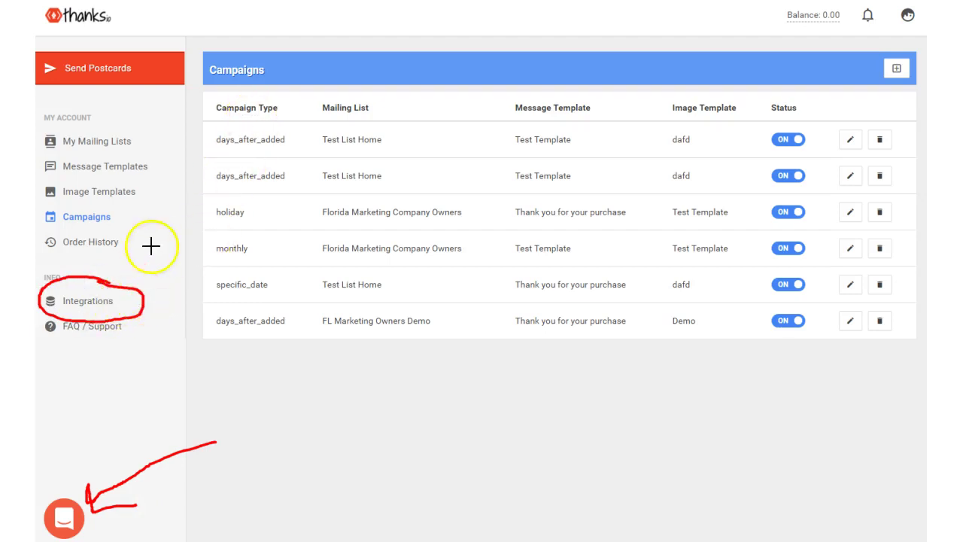